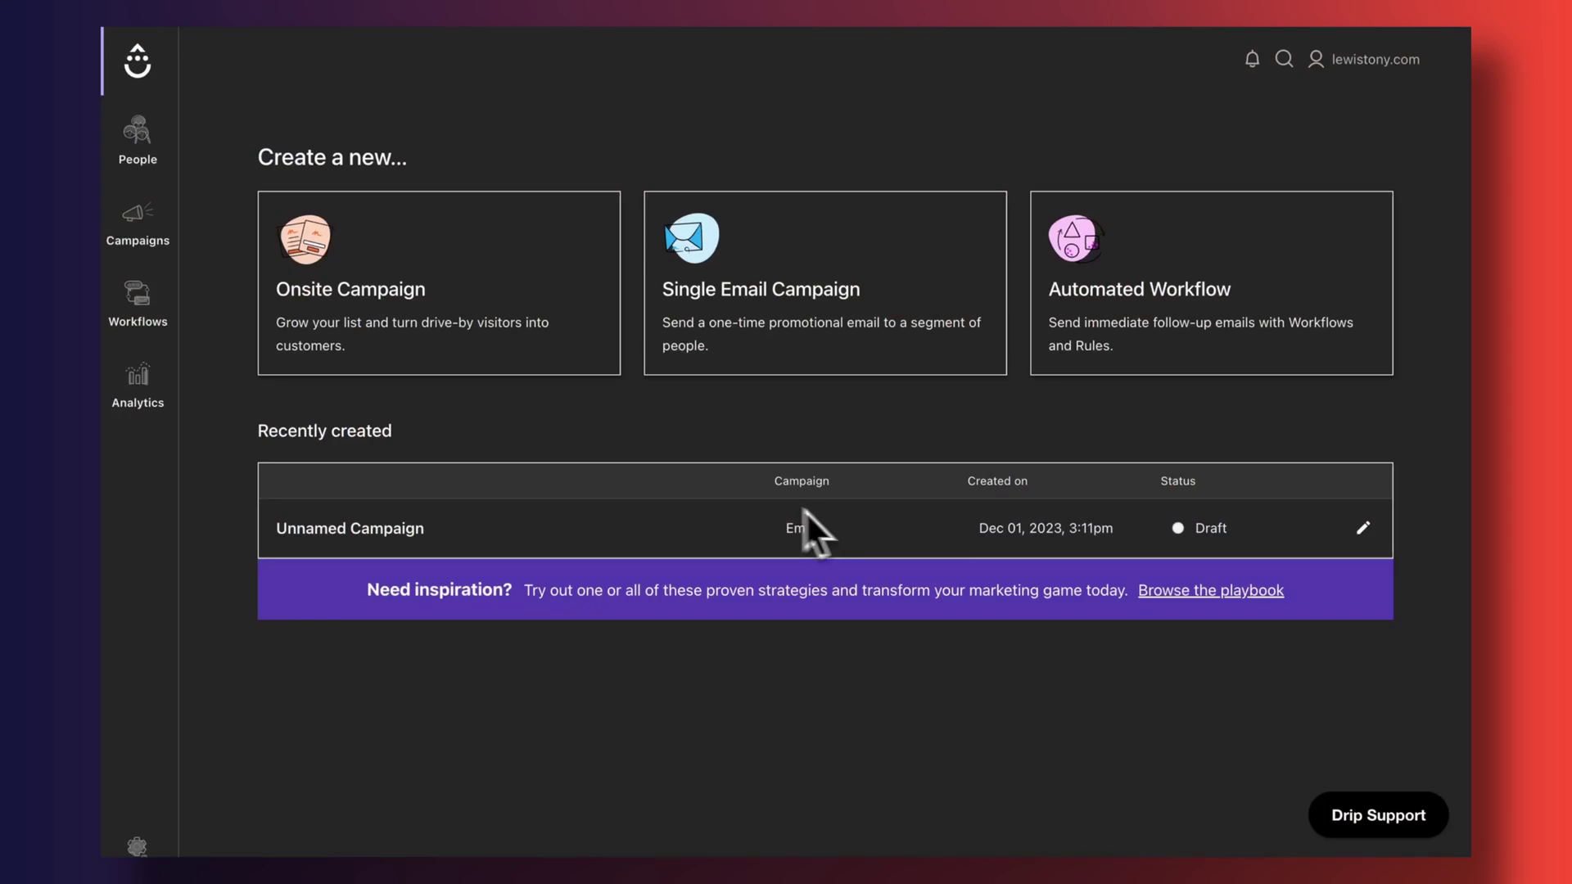
Go to the RSS-to-Email rules list under Workflows and bring up the Create options.
click(133, 298)
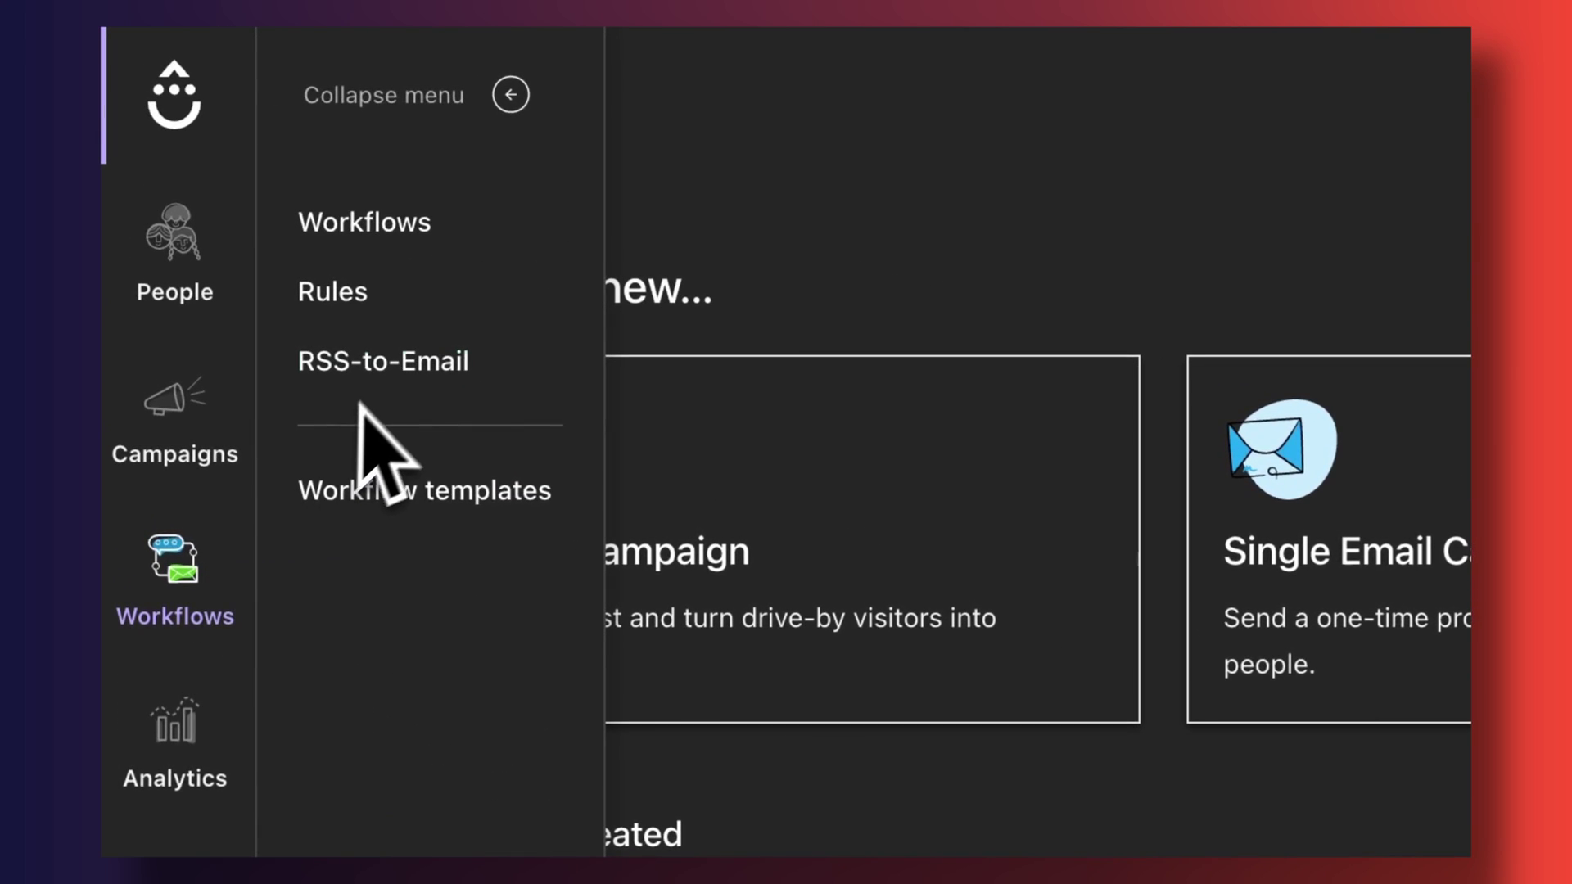
click(384, 380)
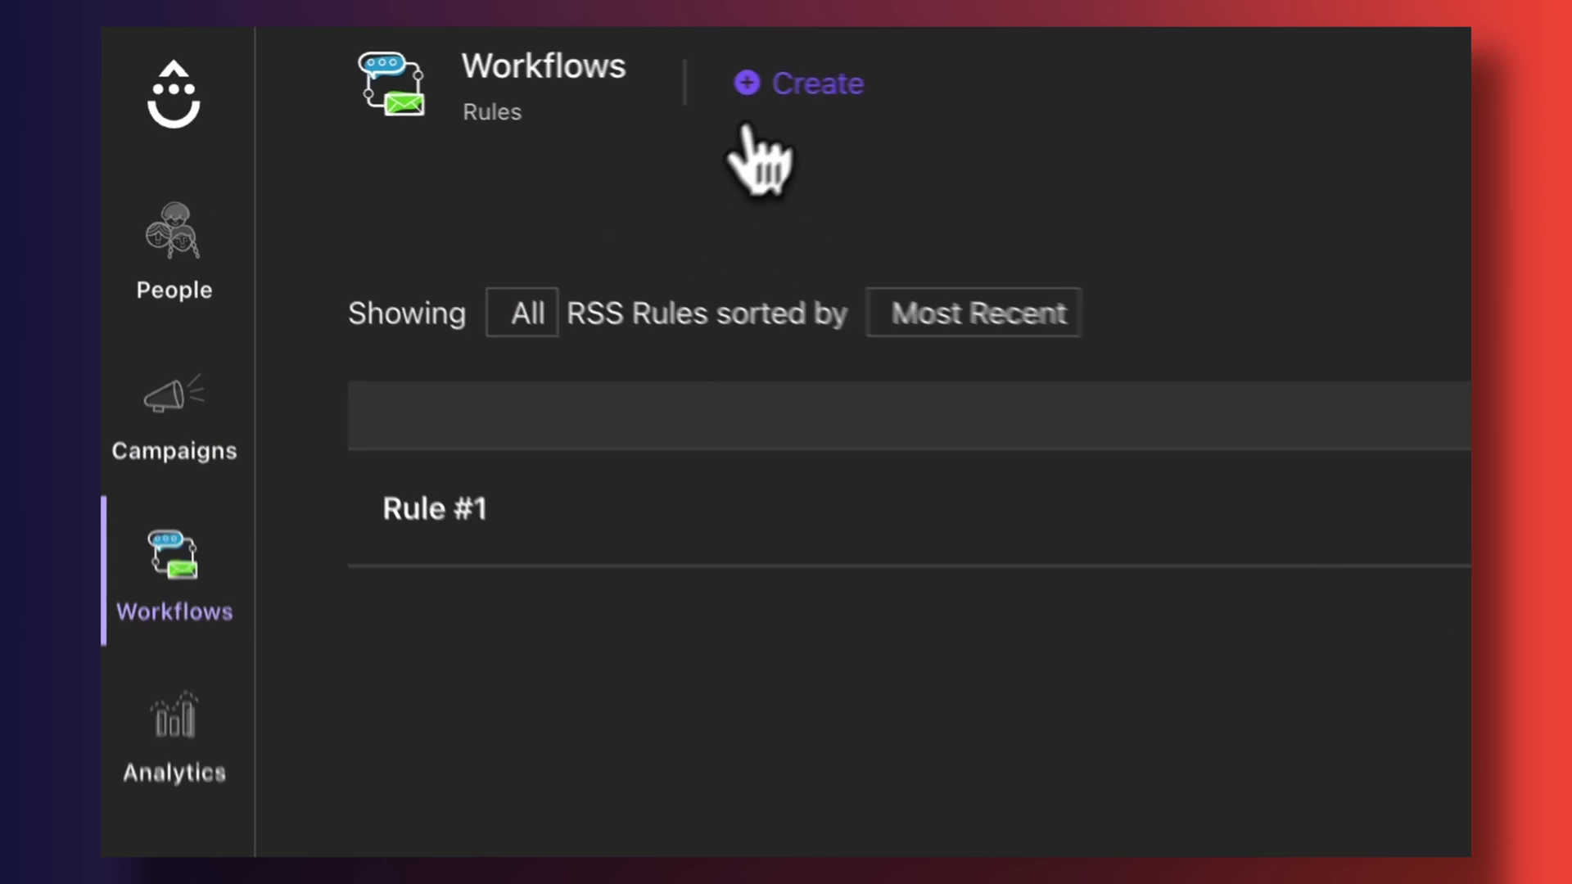
click(762, 85)
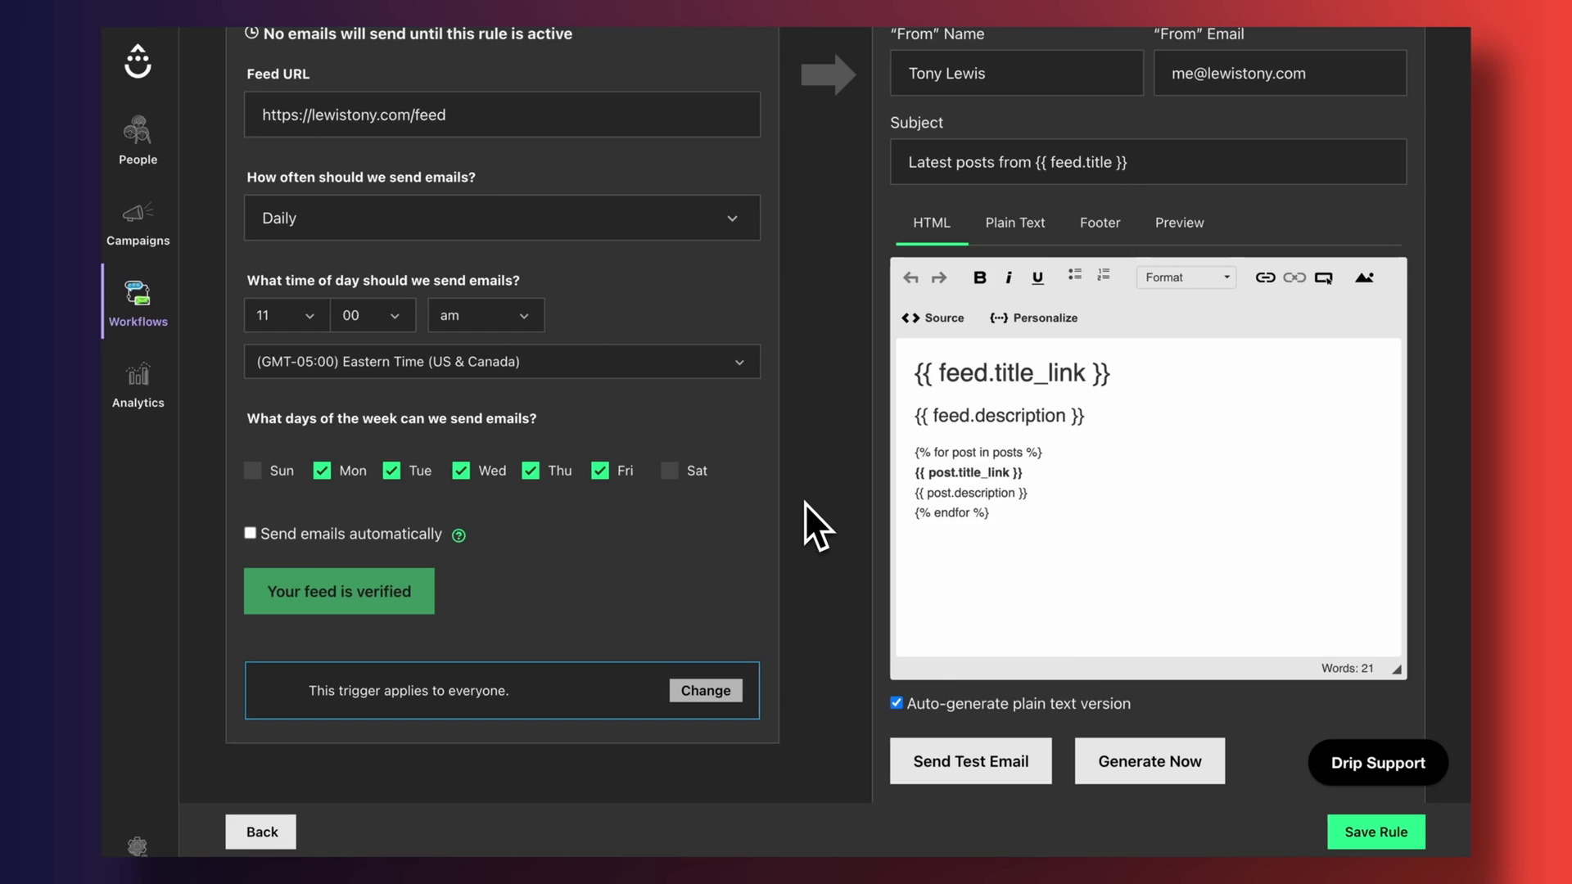
View the blog's raw XML feed at lewistony.com/feed in a new browser tab.
key(super+t)
text(lewistony.com/feed)
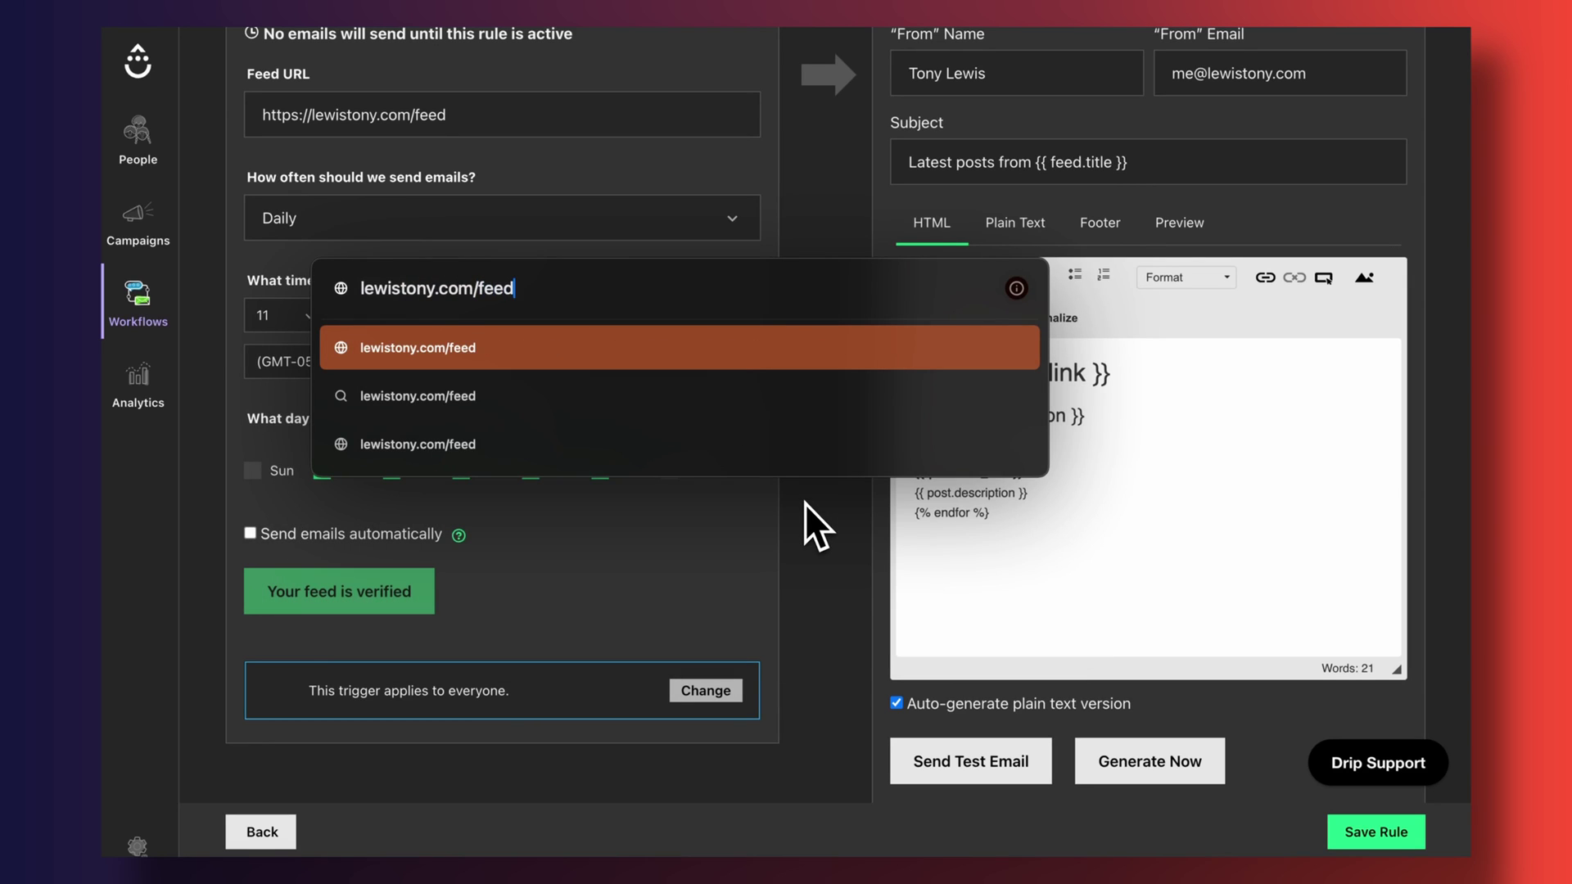
key(Return)
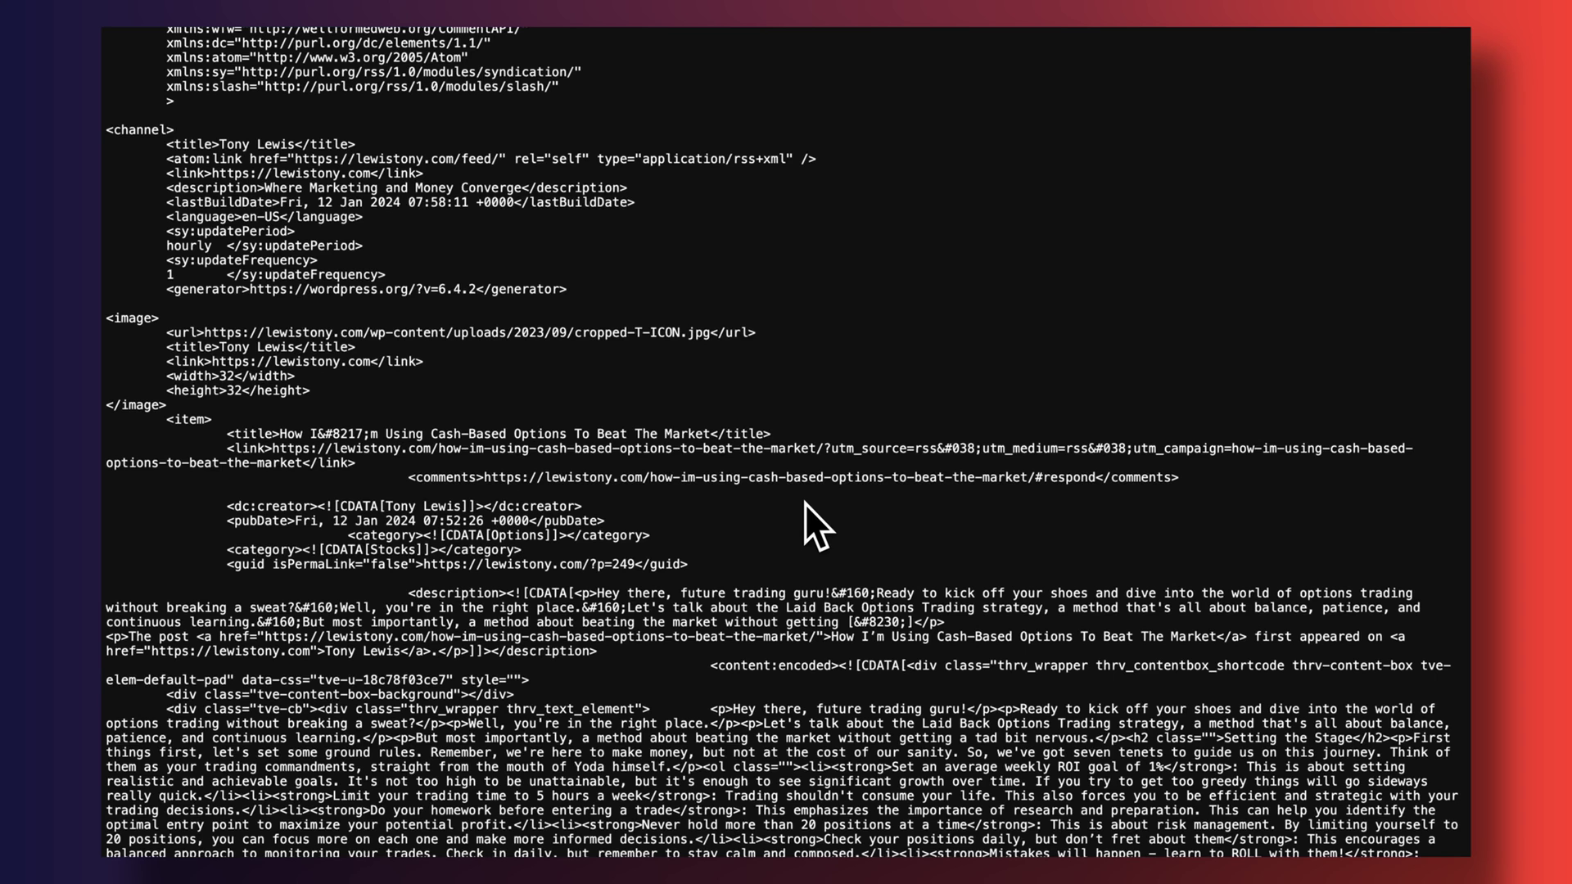
scroll(979, 776, down, 5)
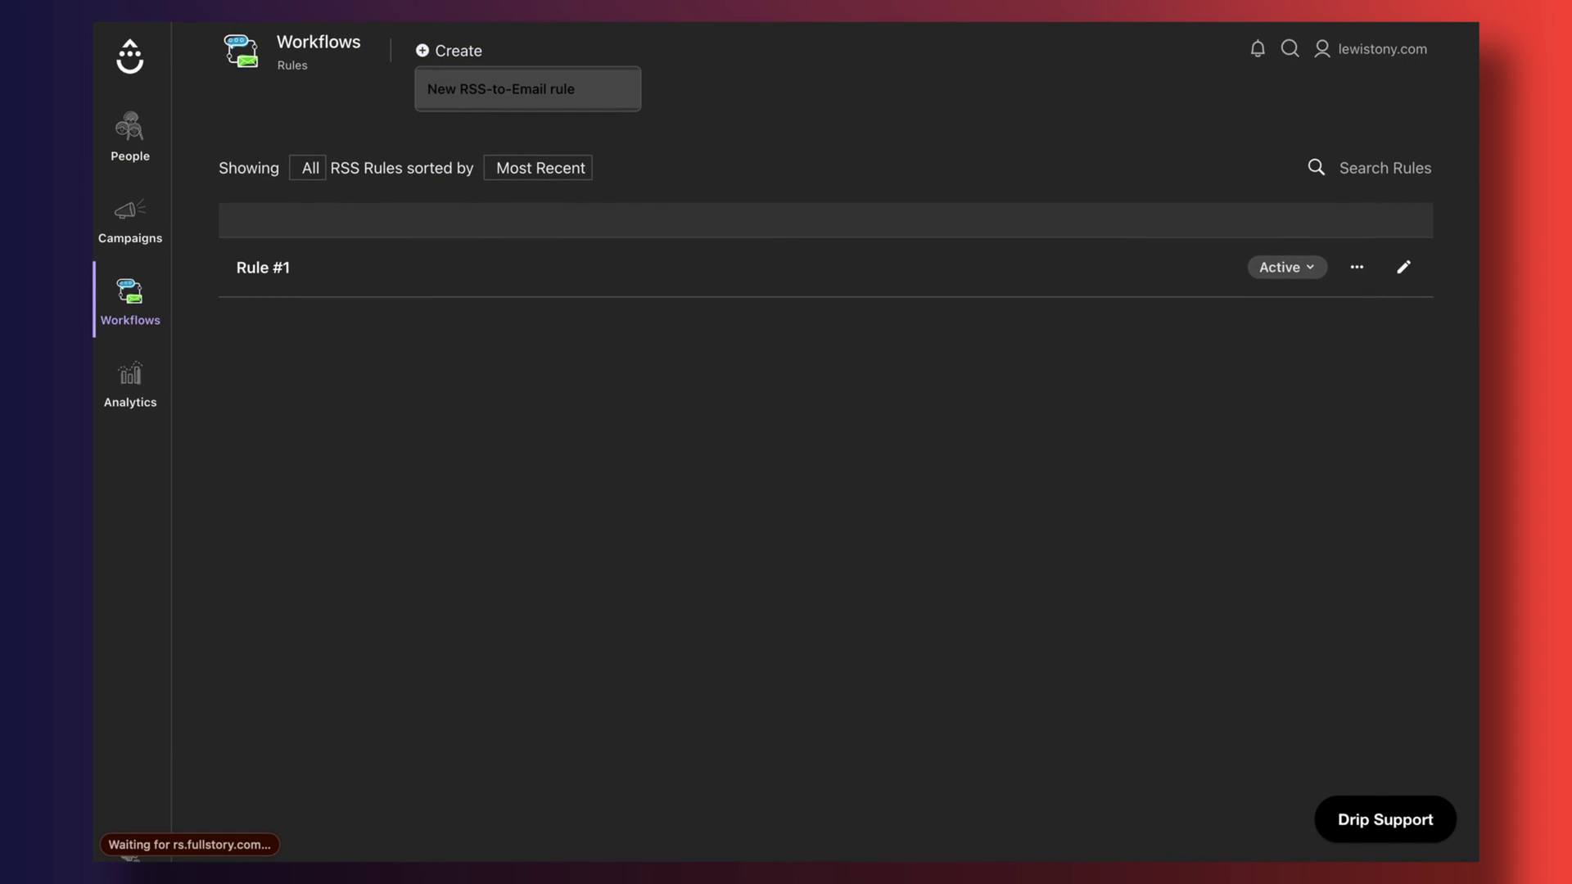
click(456, 91)
scroll(538, 324, down, 3)
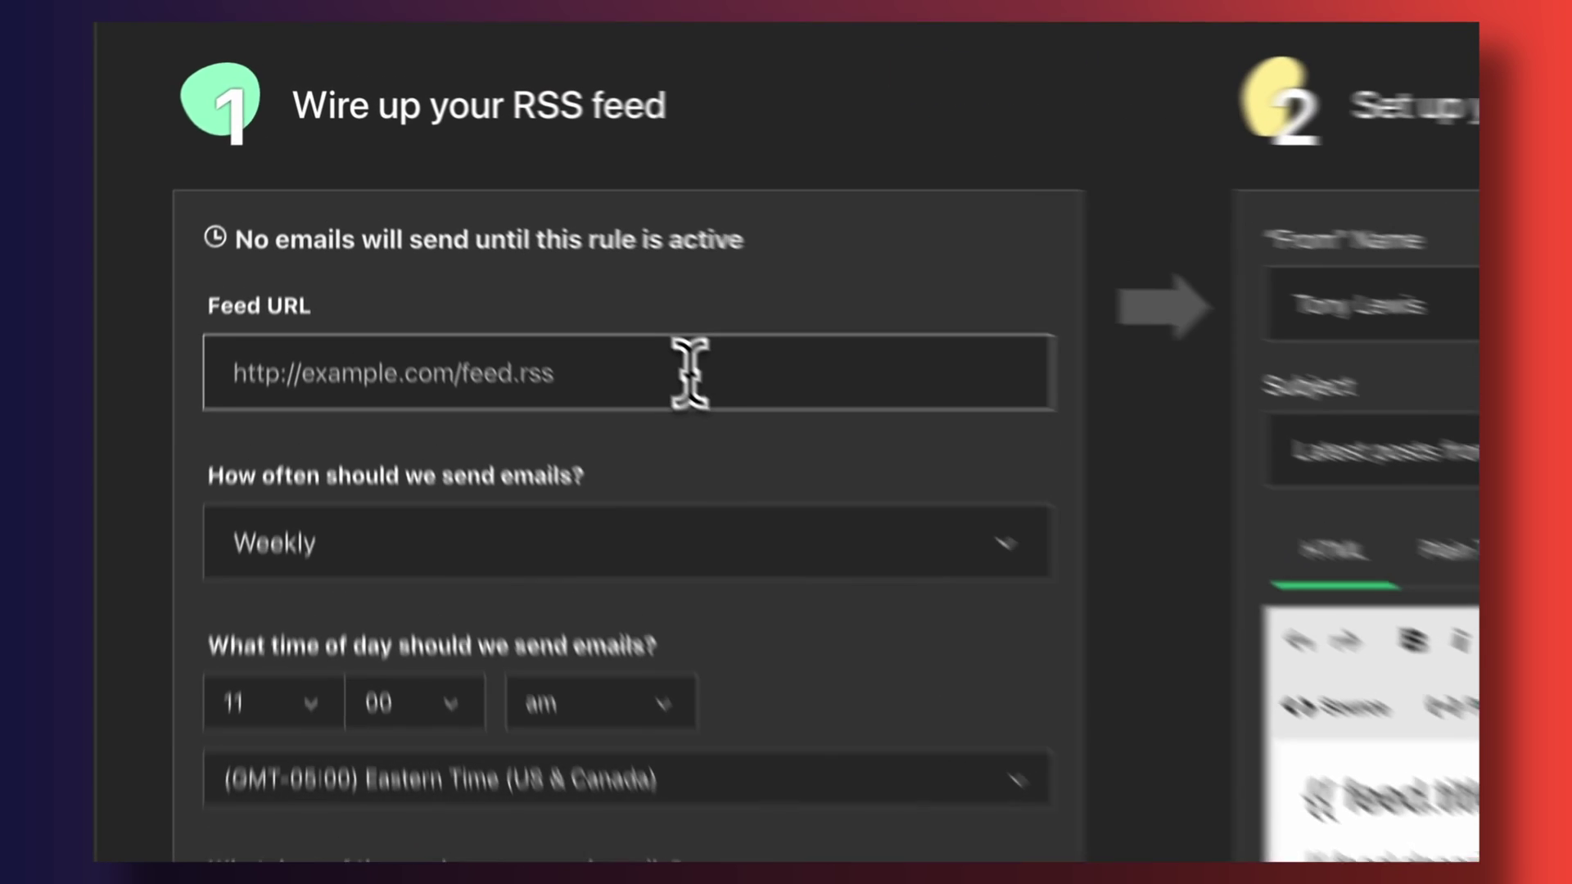
click(536, 251)
text(http)
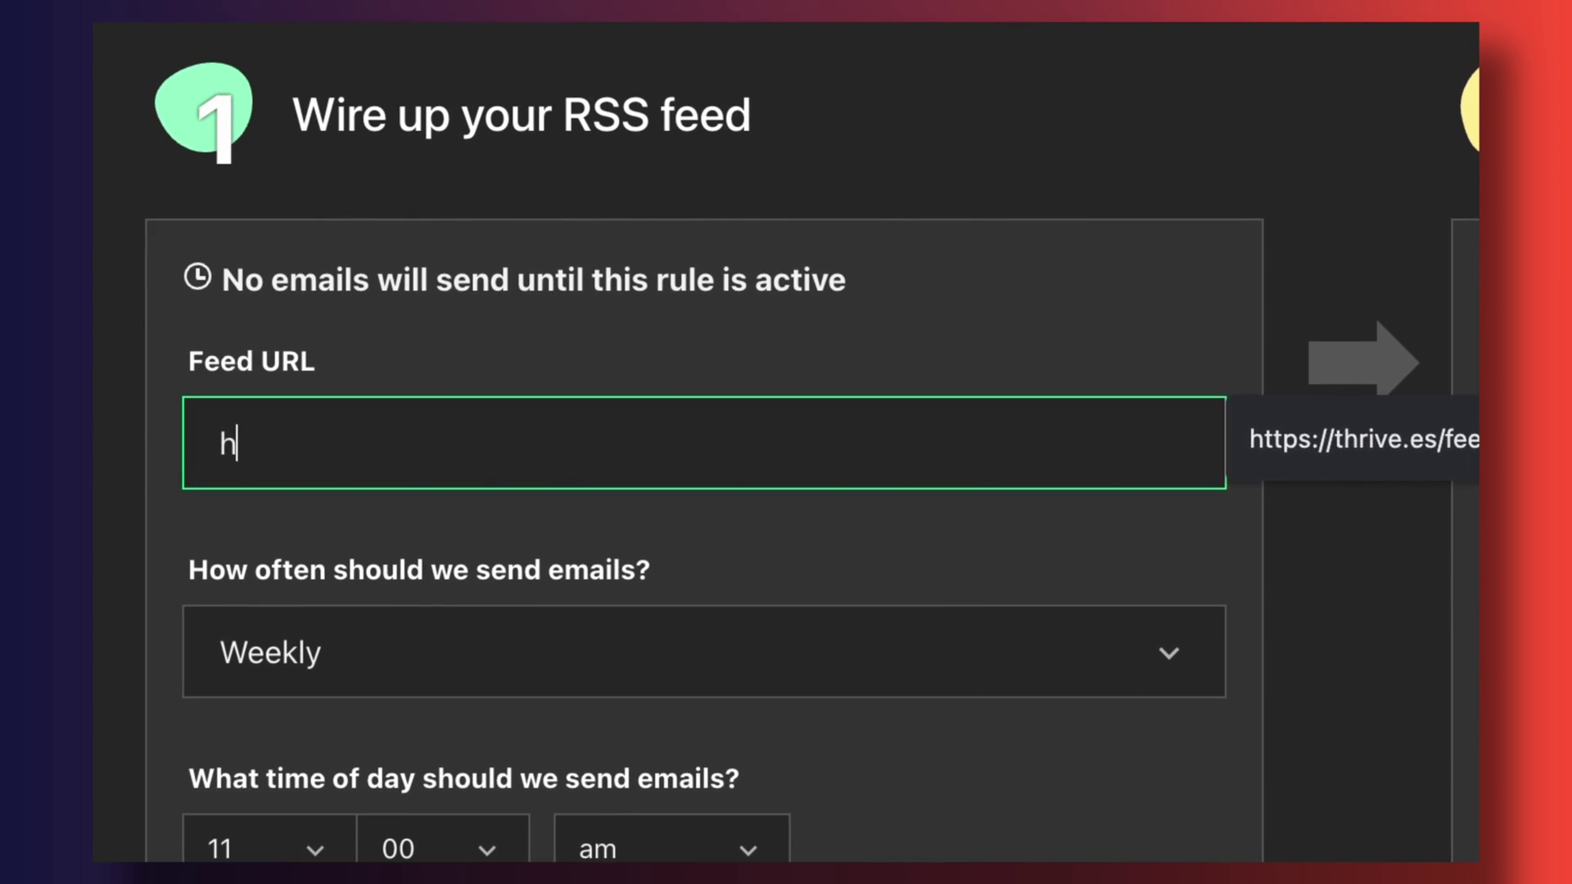
text(s://lewistony.com/feed)
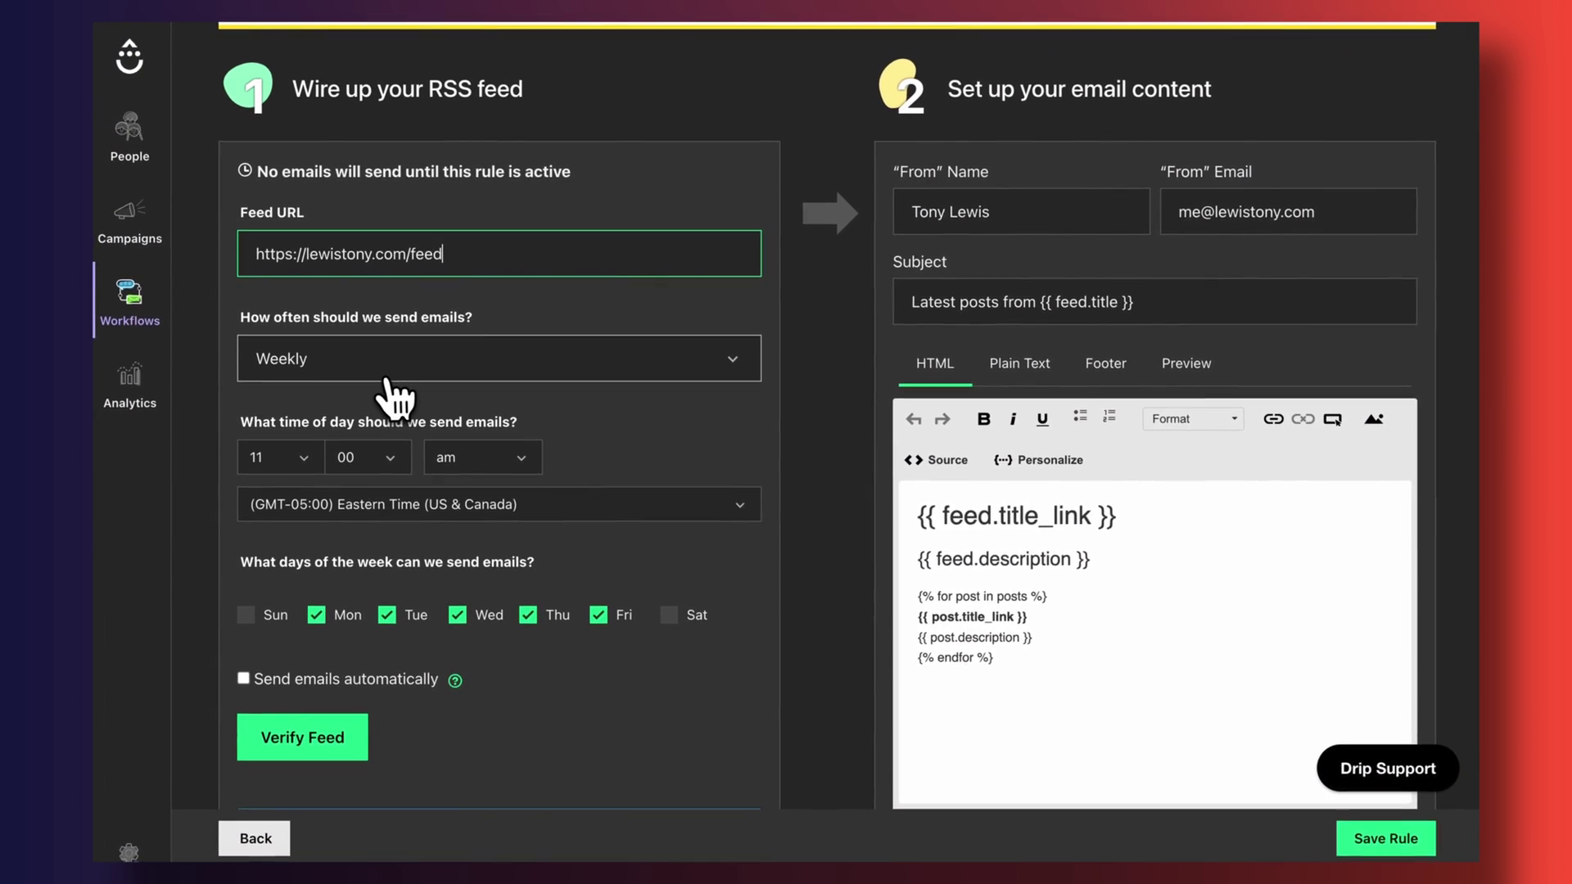
Set the rule to send Daily at 11:00 am, Monday to Friday.
click(458, 653)
click(501, 404)
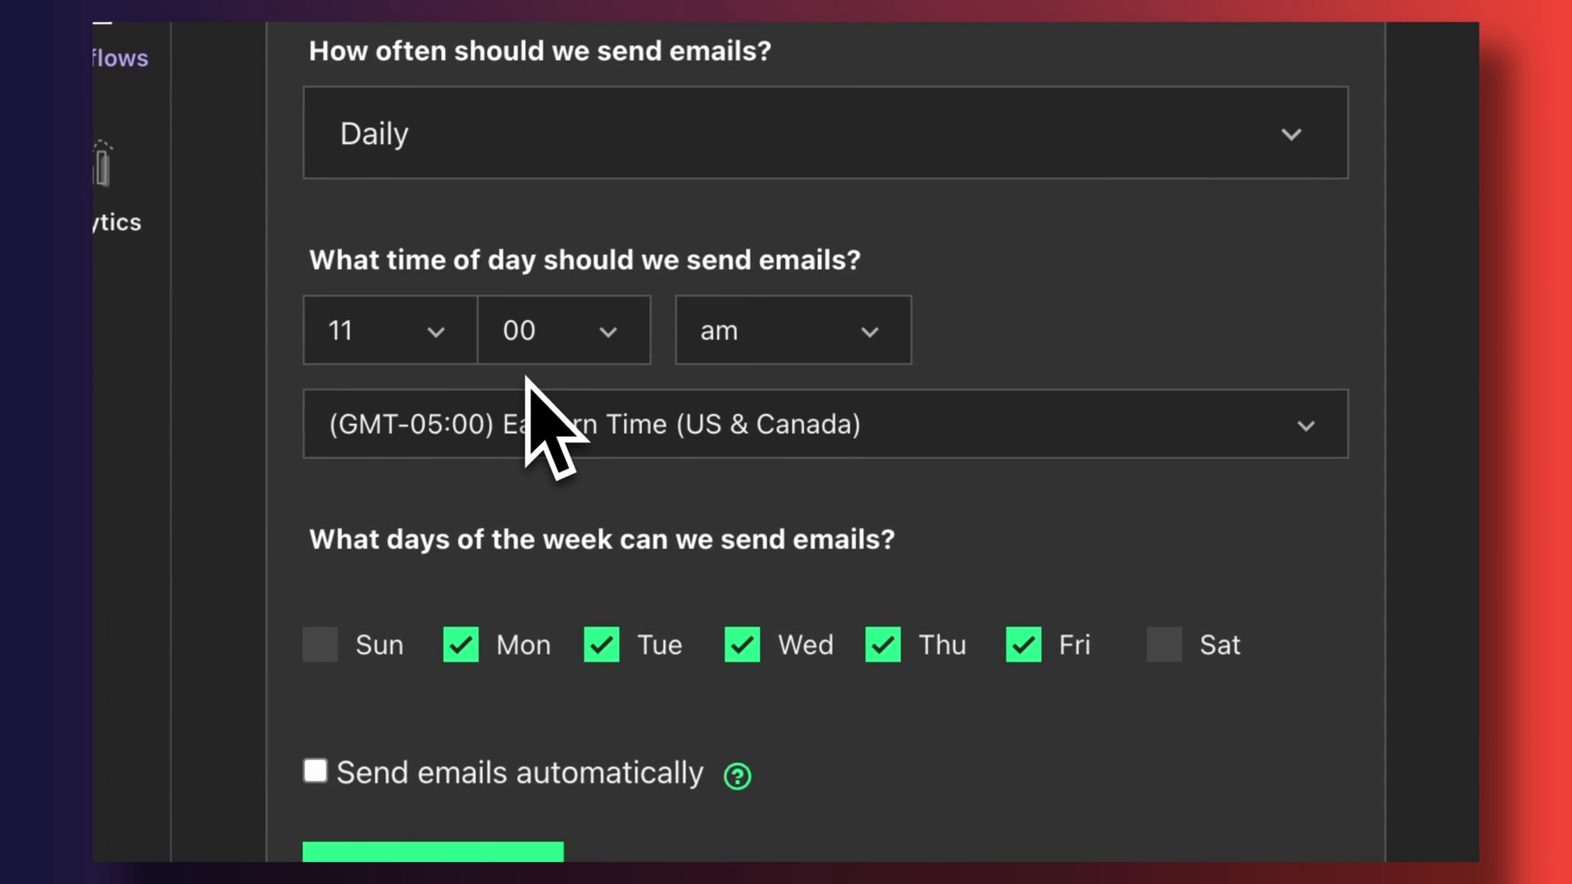
scroll(600, 411, down, 3)
scroll(825, 442, down, 1)
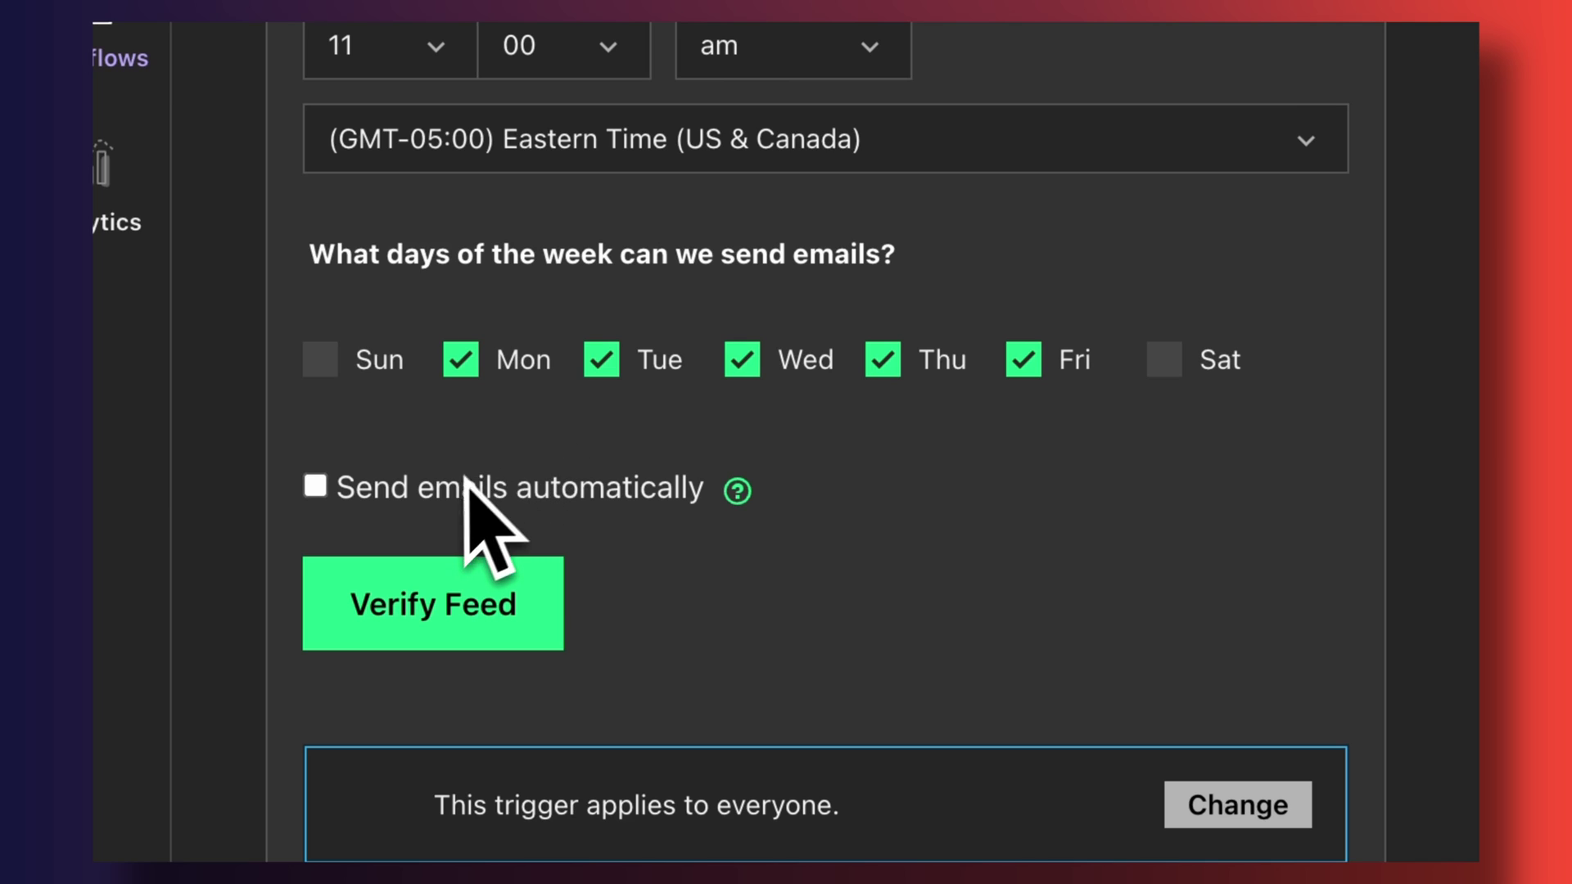
mouse_move(733, 495)
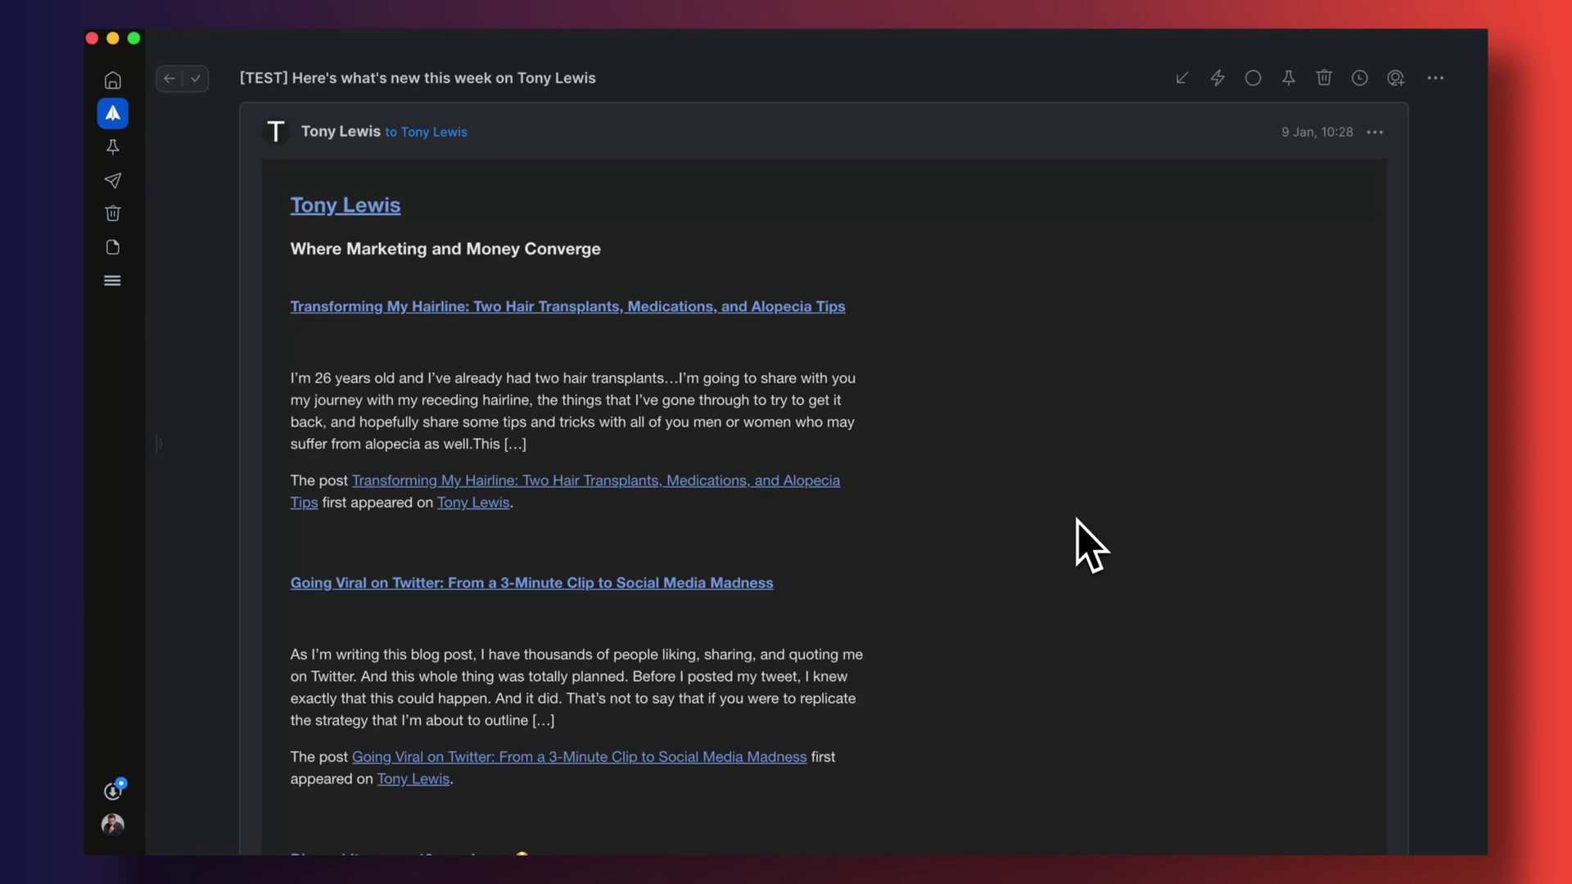
scroll(1077, 522, down, 2)
scroll(1077, 521, down, 3)
scroll(1078, 522, down, 2)
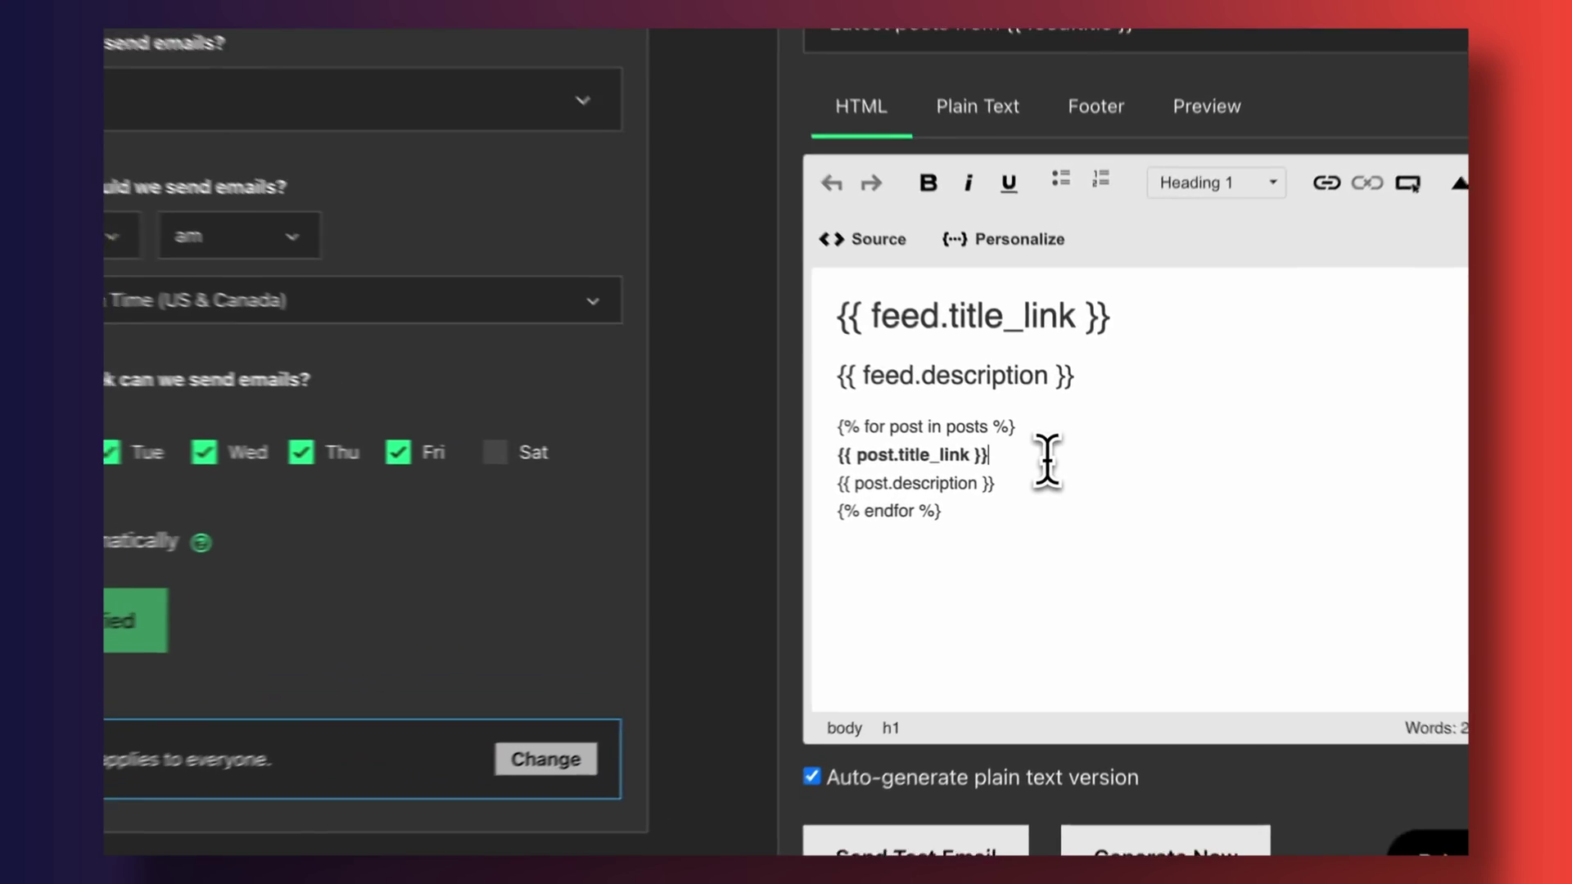
Add {{ post.image }} on a new line below {{ post.title_link }}, plus the Full HTML Post shortcode.
click(1060, 472)
key(Return)
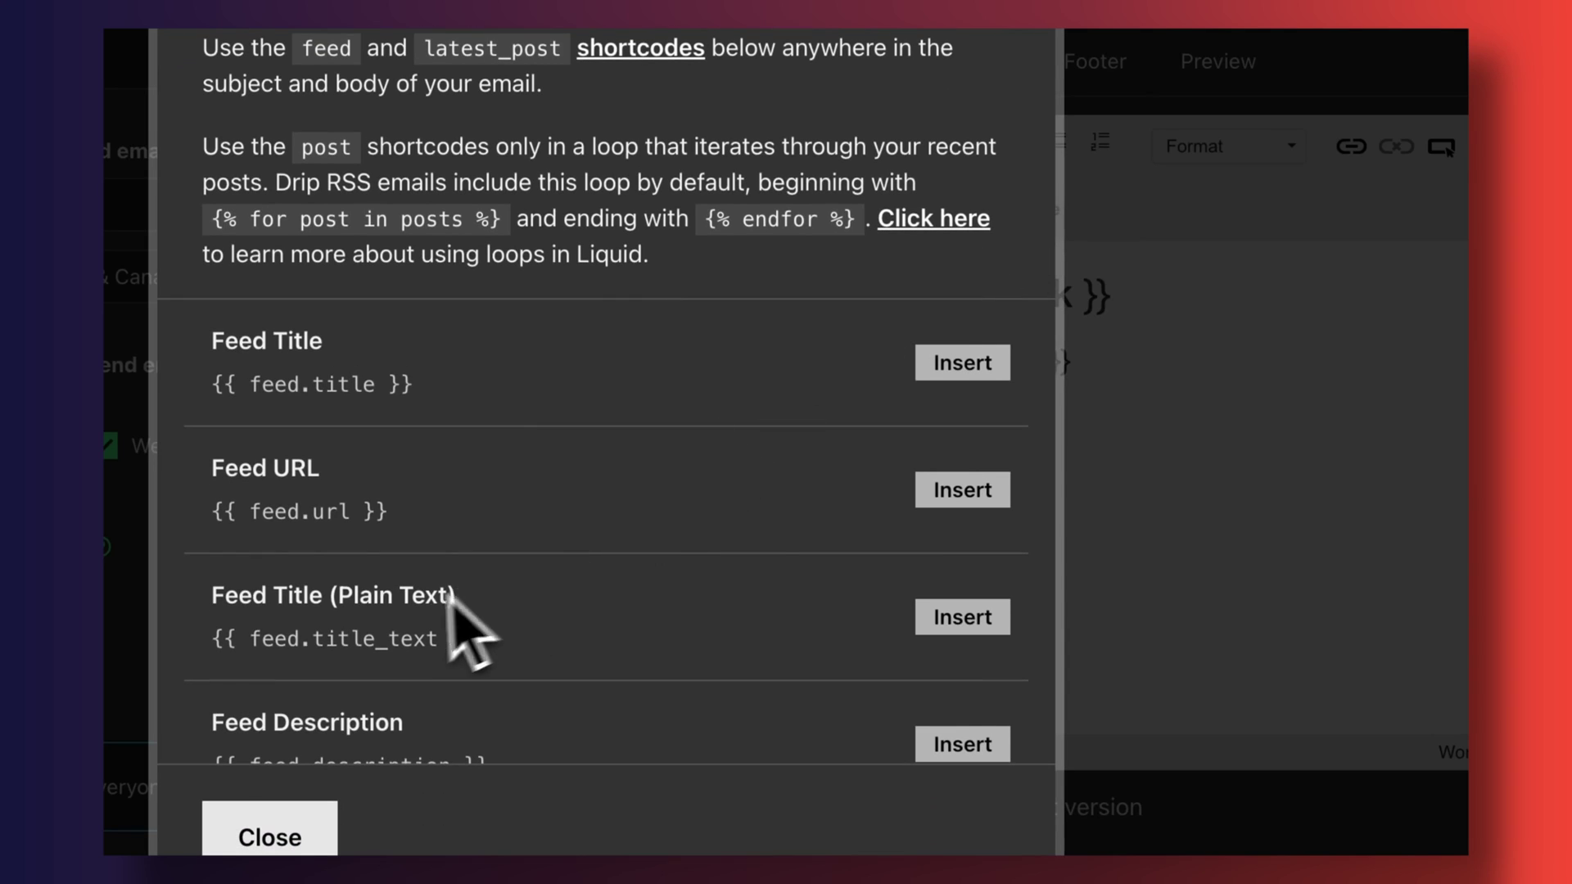
scroll(456, 631, down, 10)
click(961, 516)
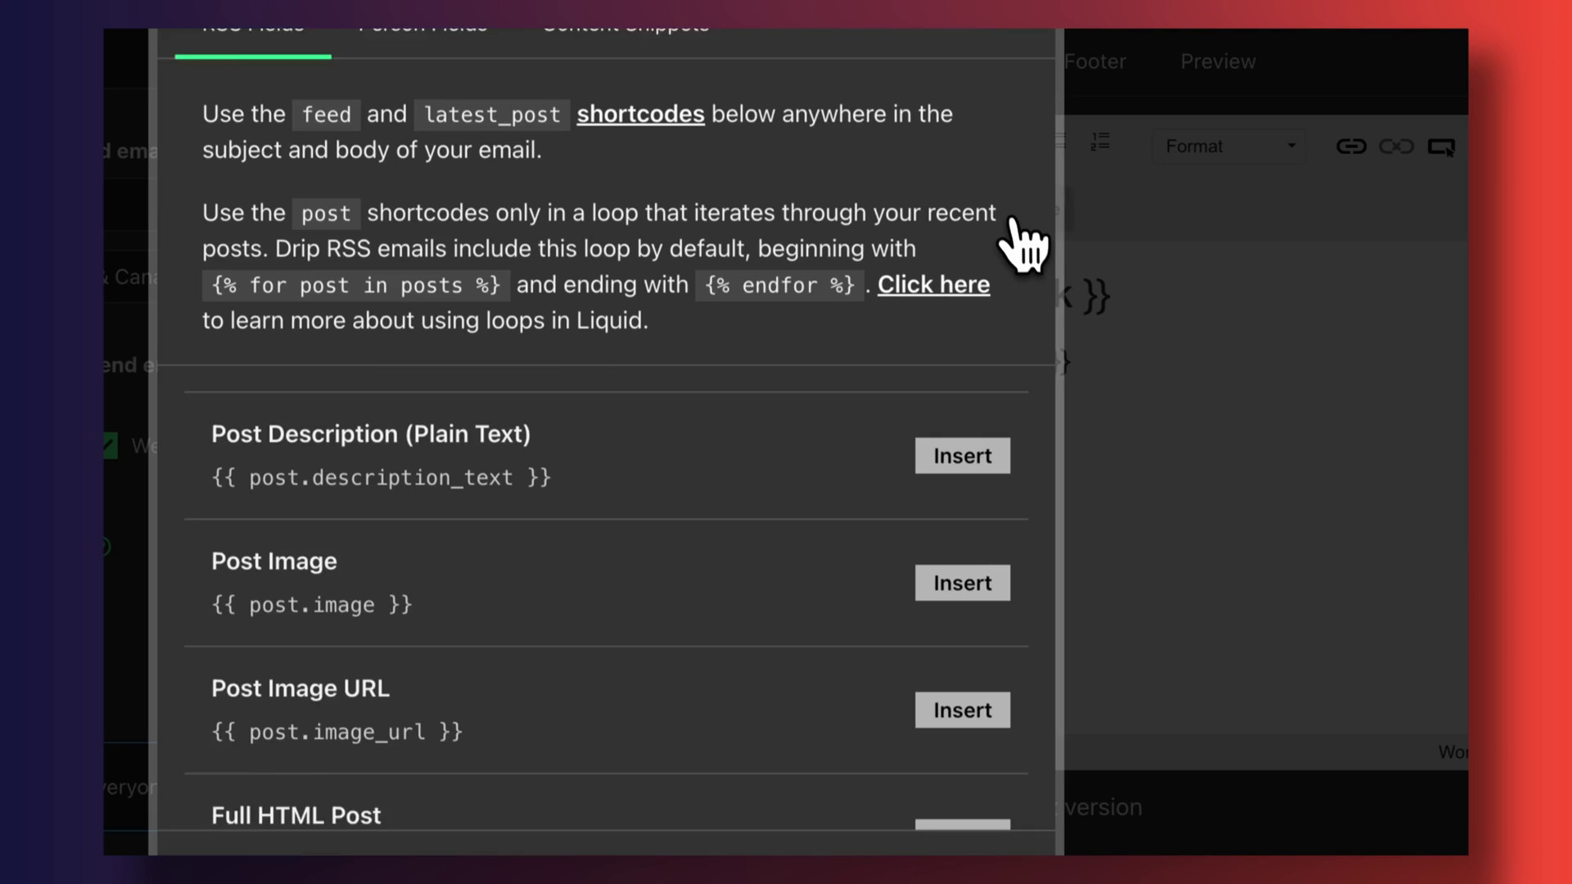
scroll(596, 642, down, 2)
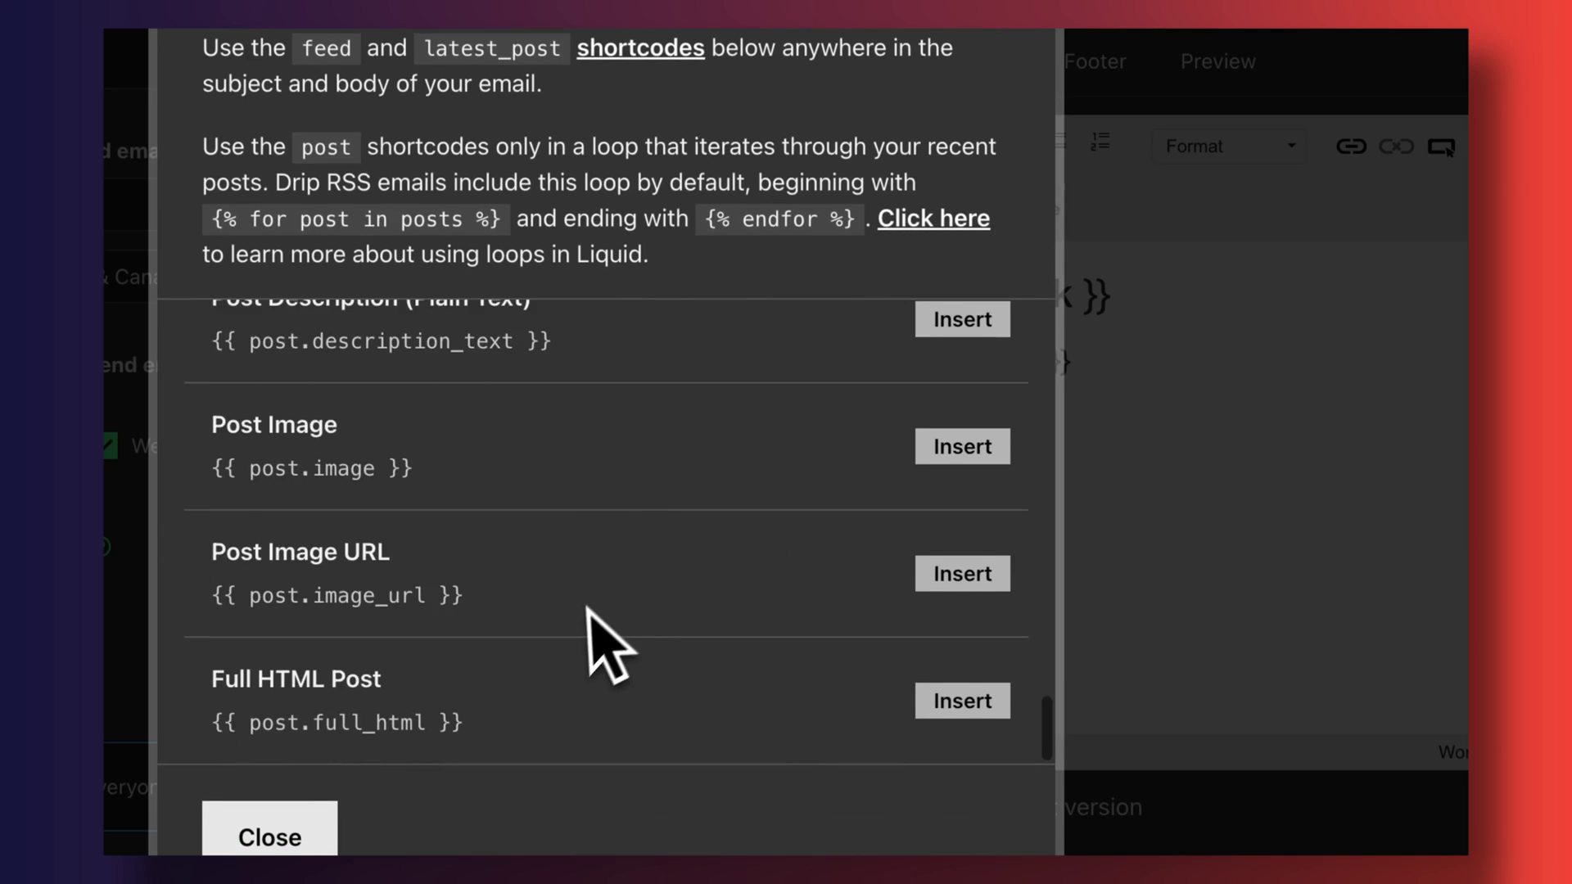
click(1006, 647)
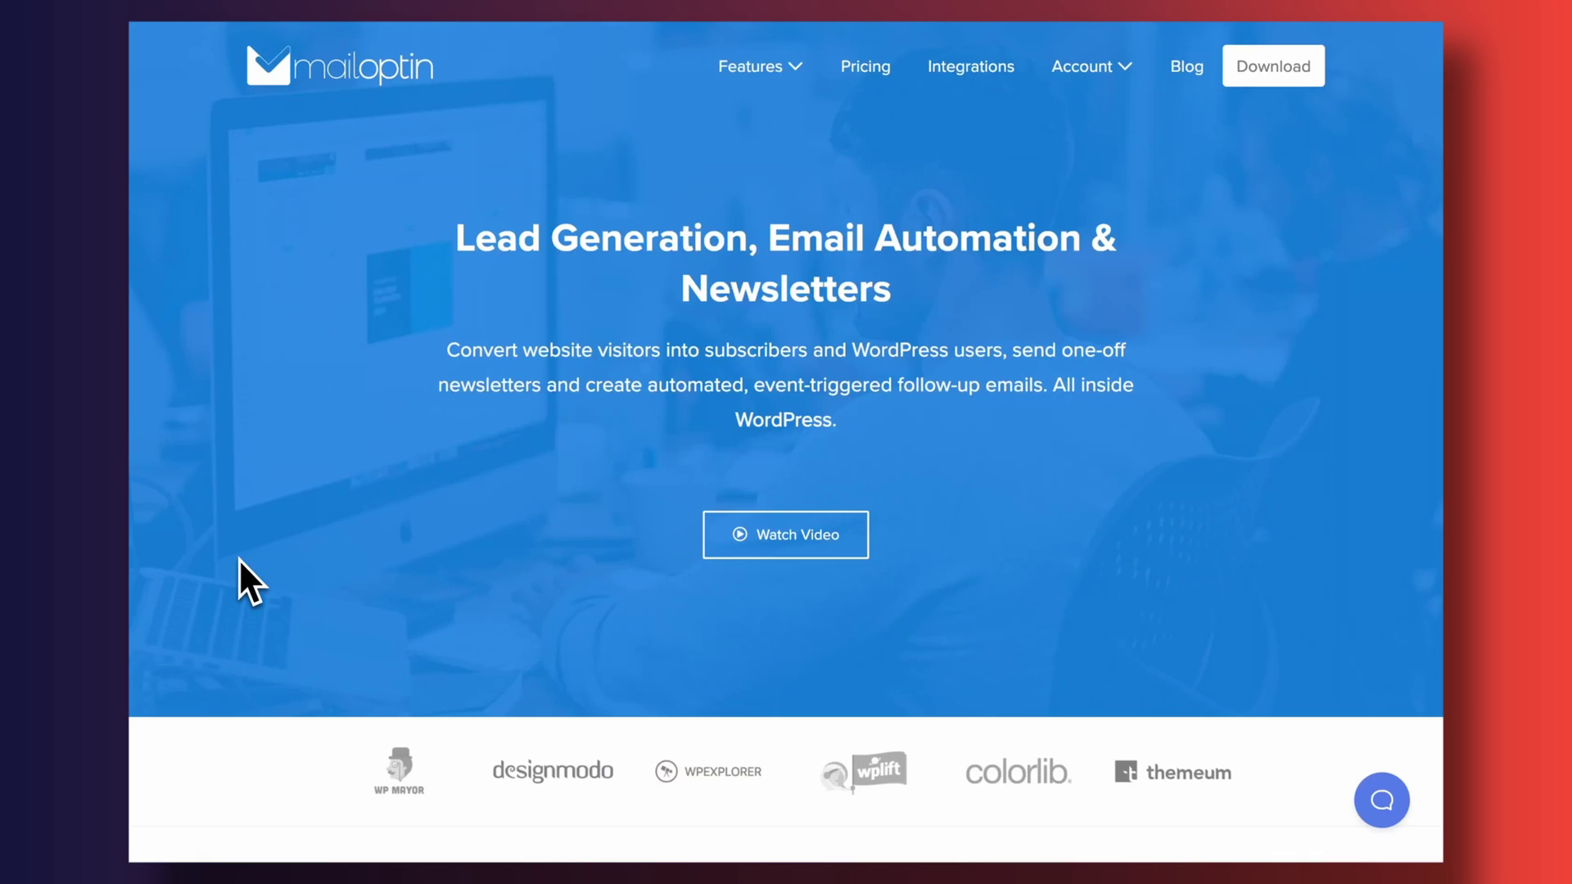
Scroll the MailOptin homepage down to the Send Automated Emails & Newsletters section.
scroll(238, 558, down, 3)
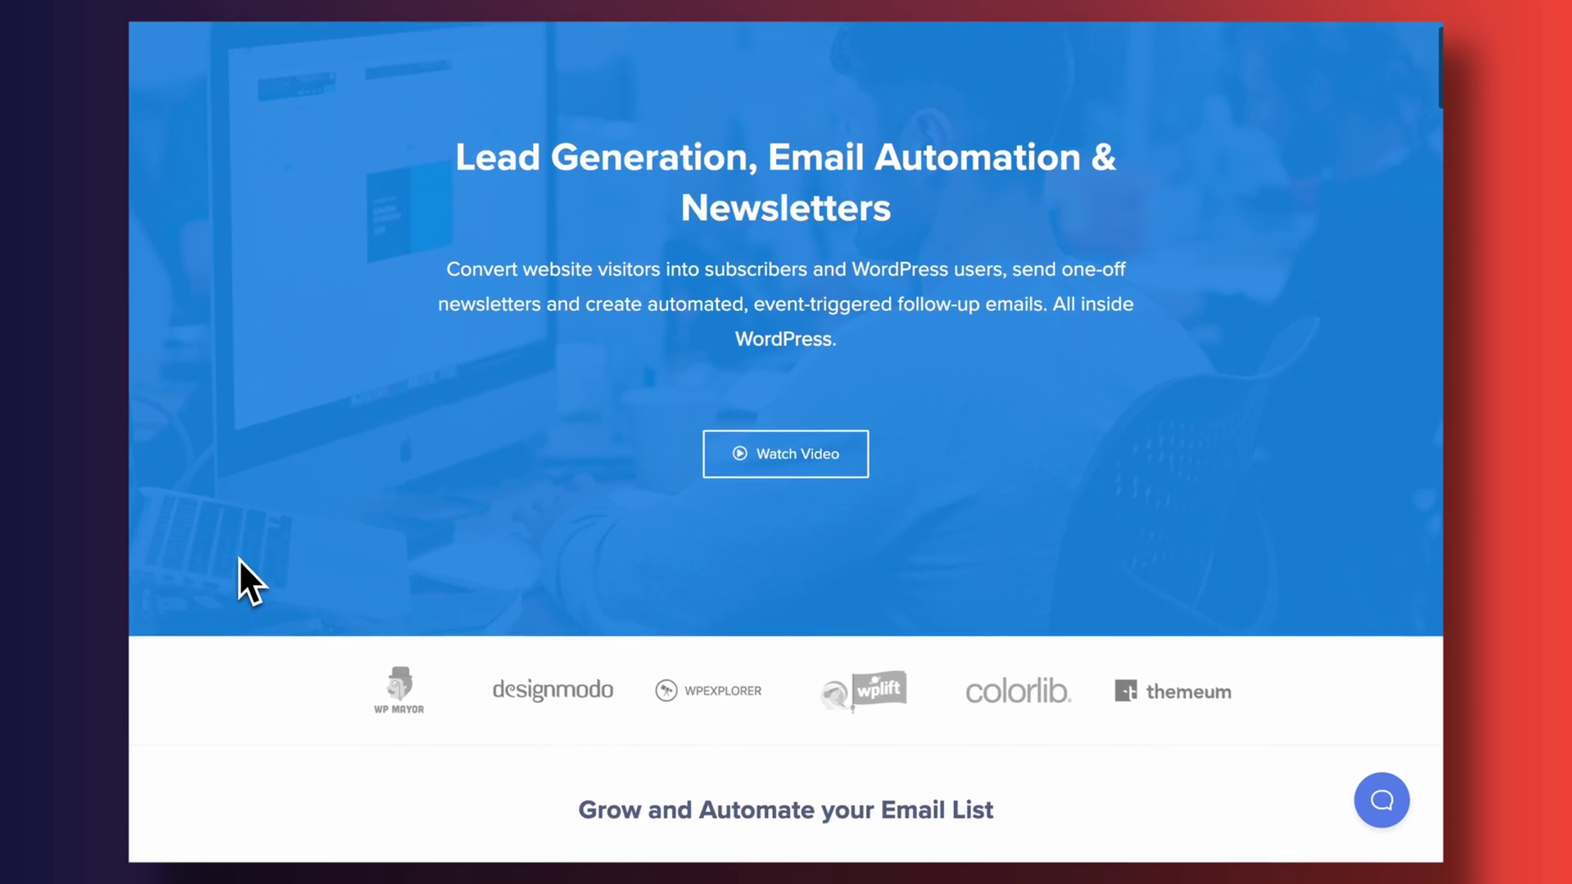
scroll(240, 559, down, 15)
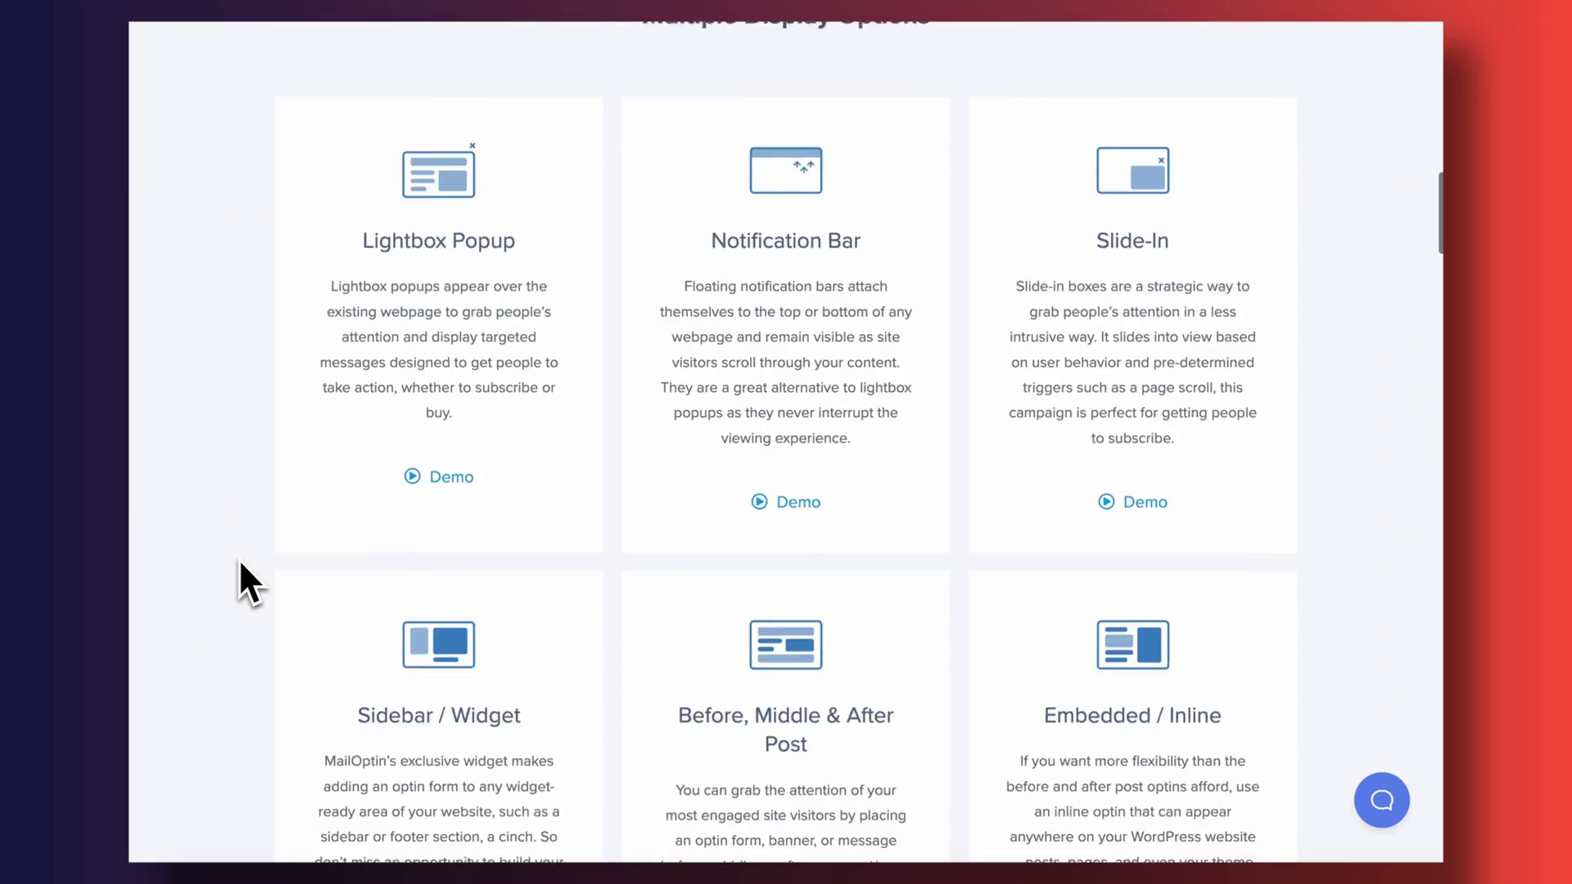
scroll(240, 561, down, 5)
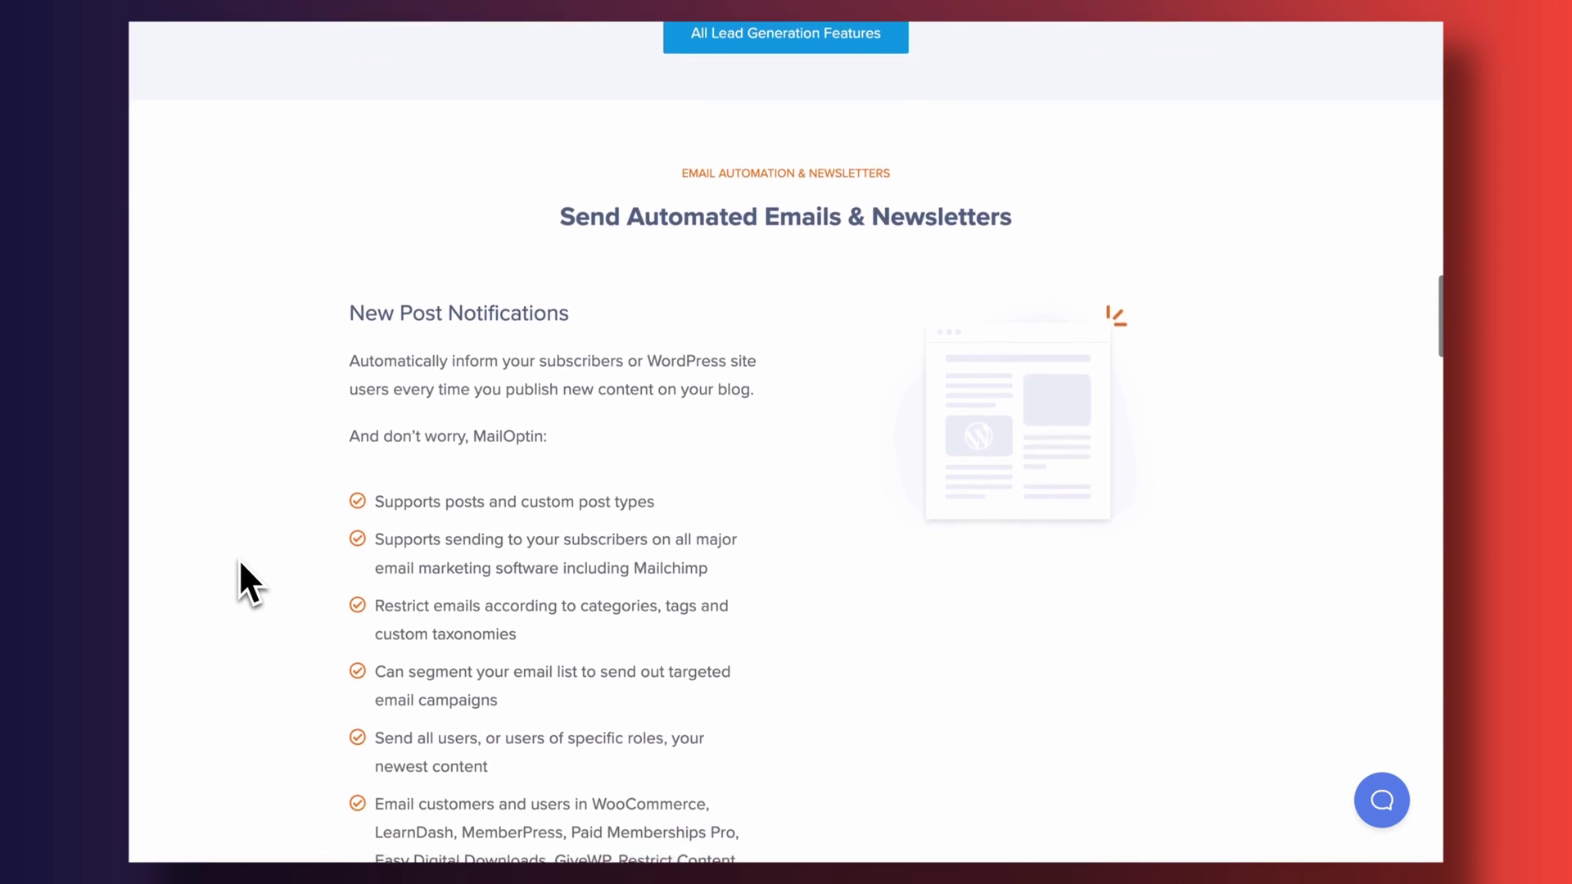
scroll(239, 558, down, 2)
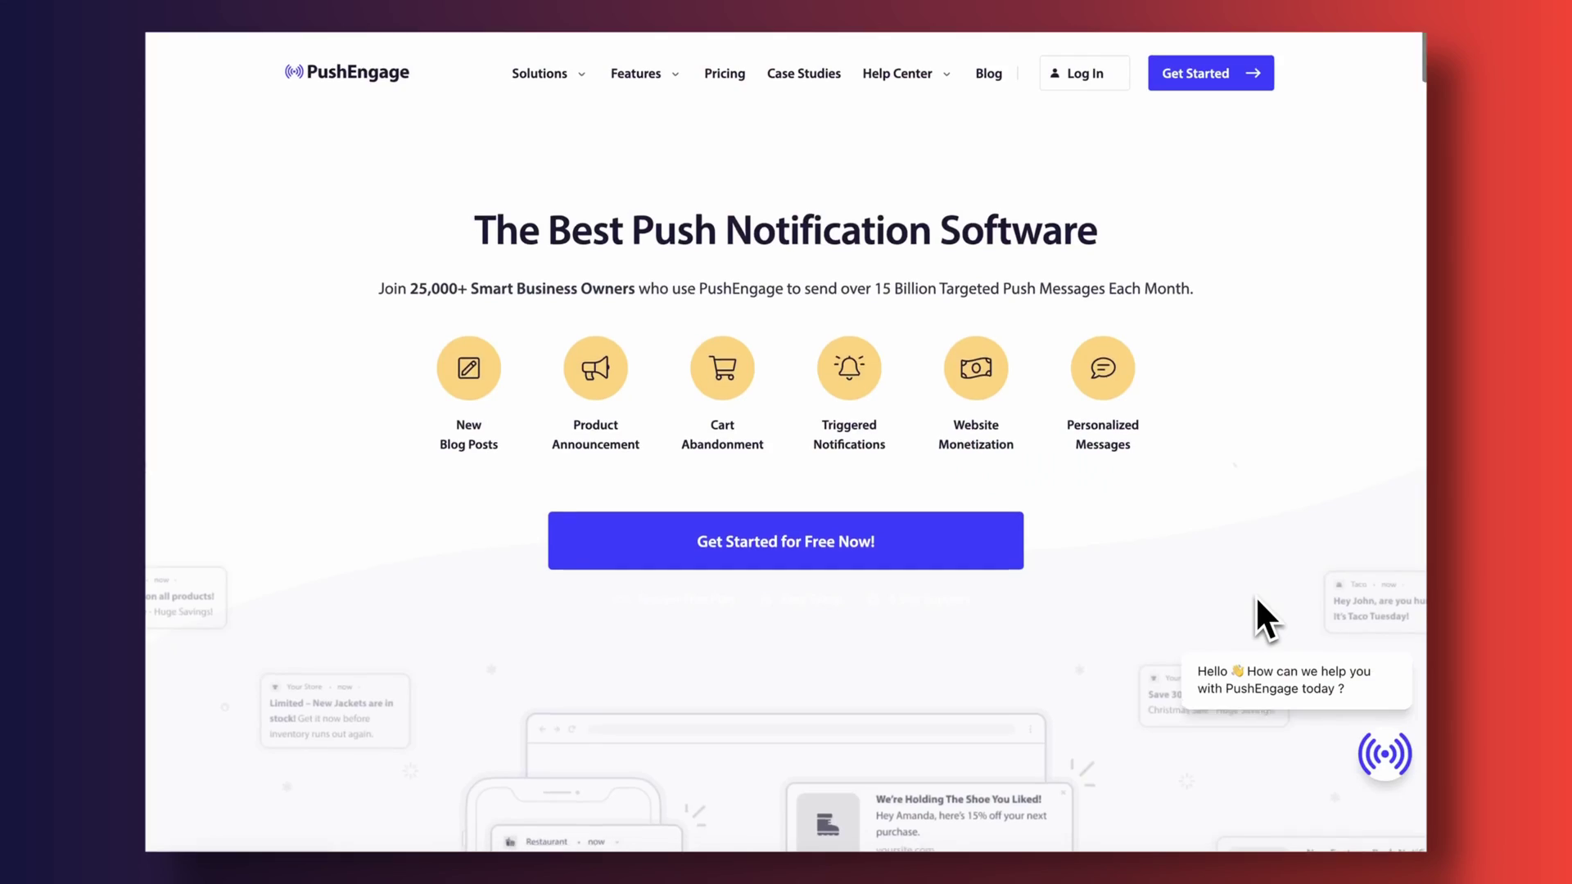
scroll(1258, 600, down, 2)
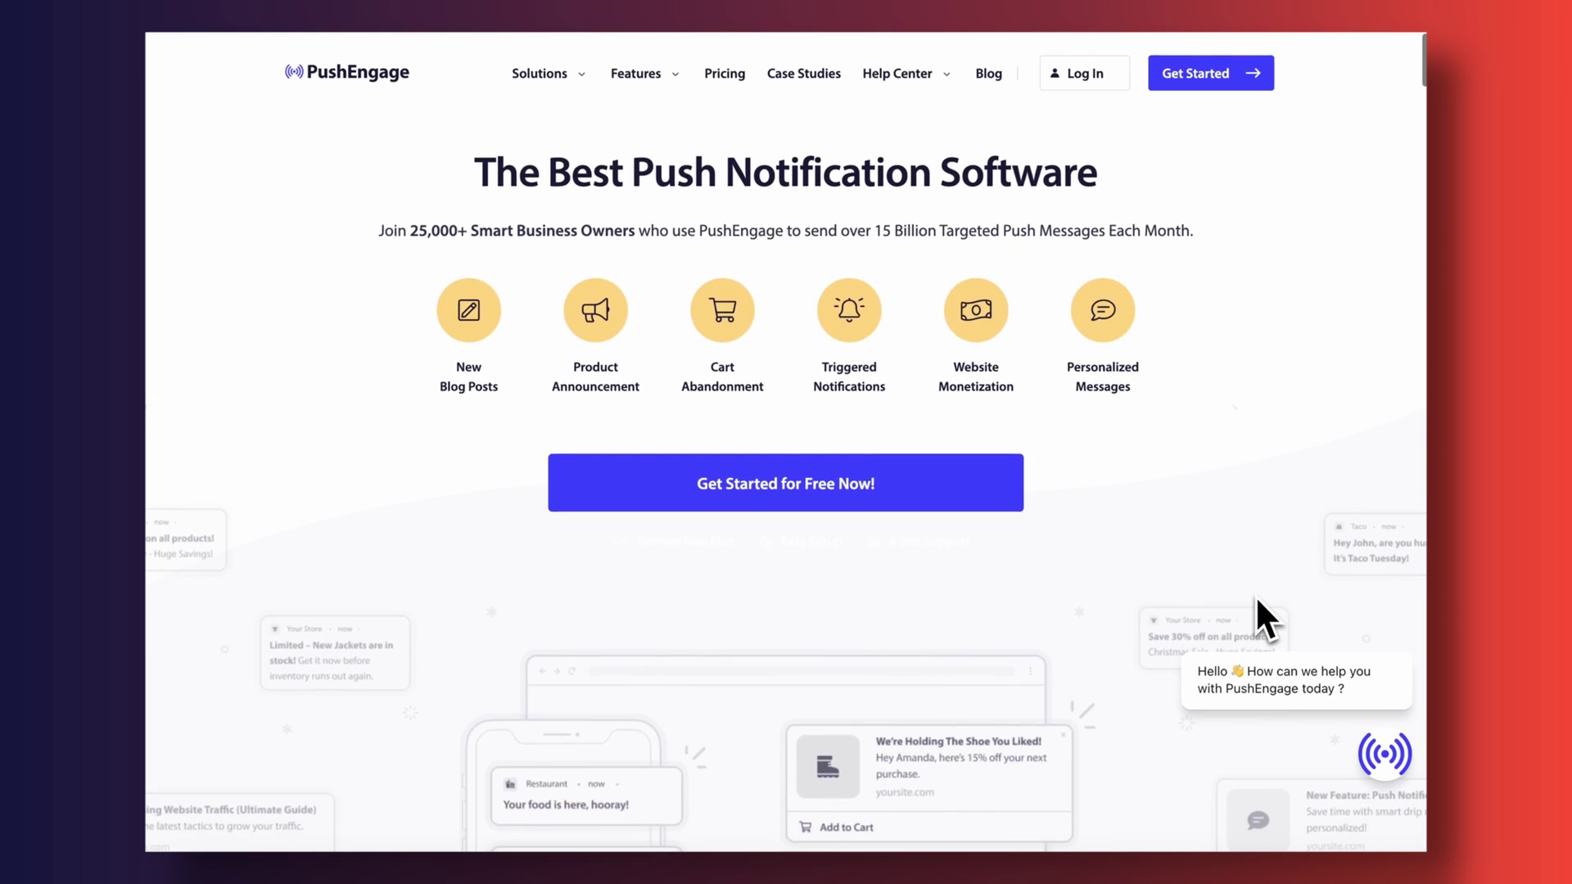